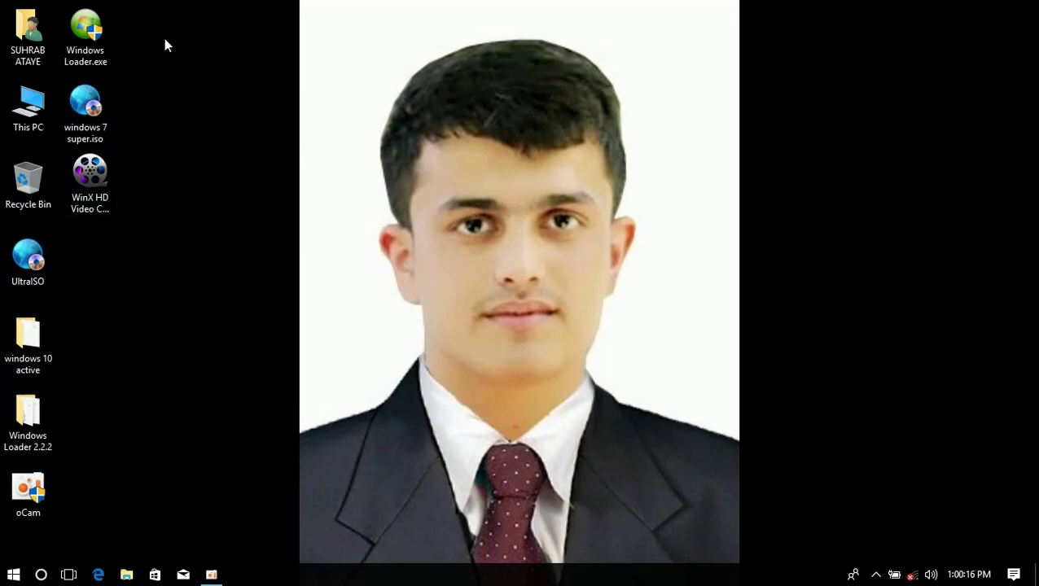
# Step: Try refreshing the drive list in This PC so that DVD RW Drive (H:) detects its disc
pyautogui.doubleClick(40, 130)
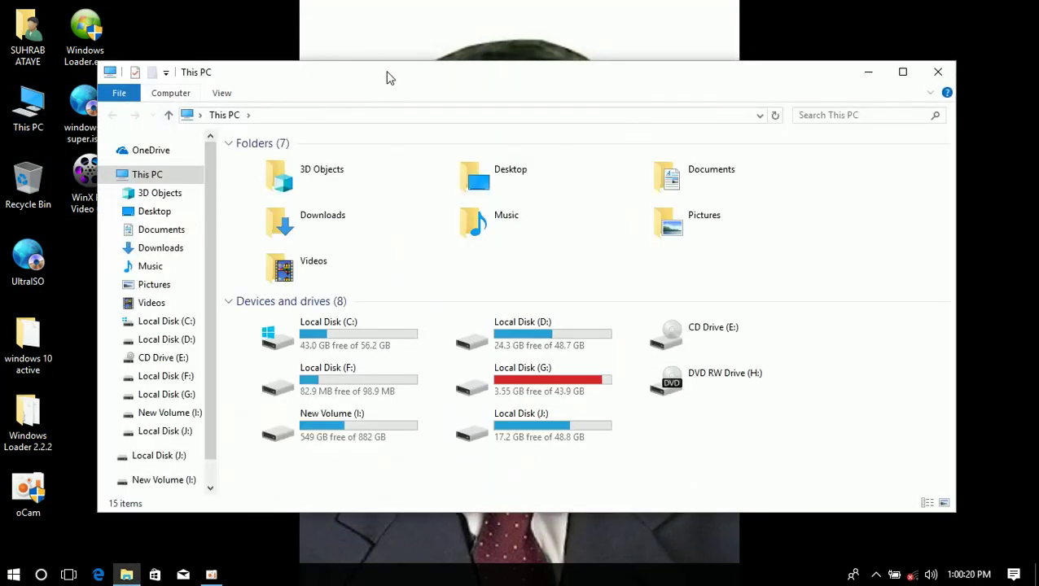
pyautogui.moveTo(389, 77); pyautogui.dragTo(443, 16)
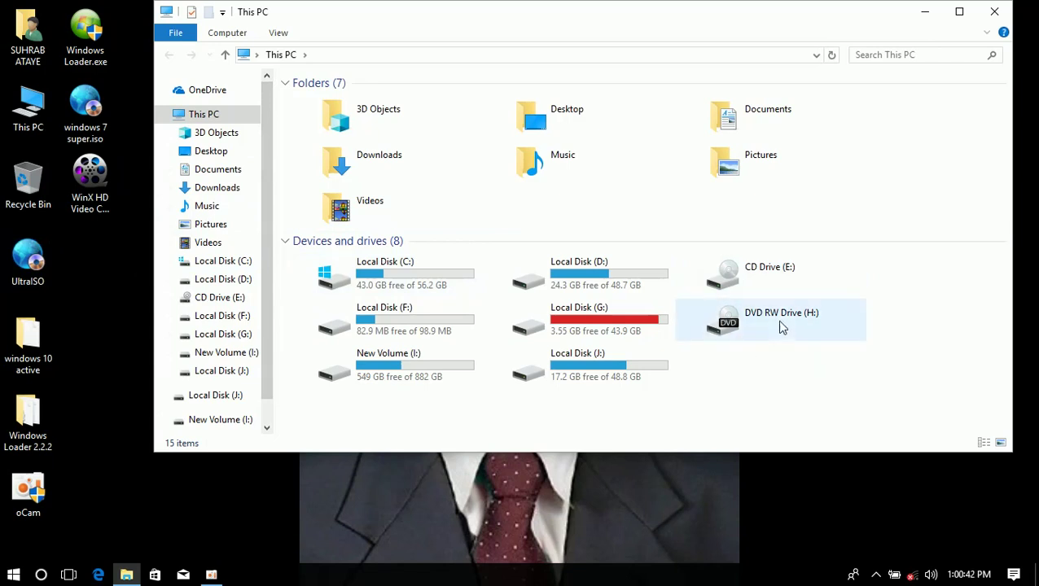
pyautogui.rightClick(753, 383)
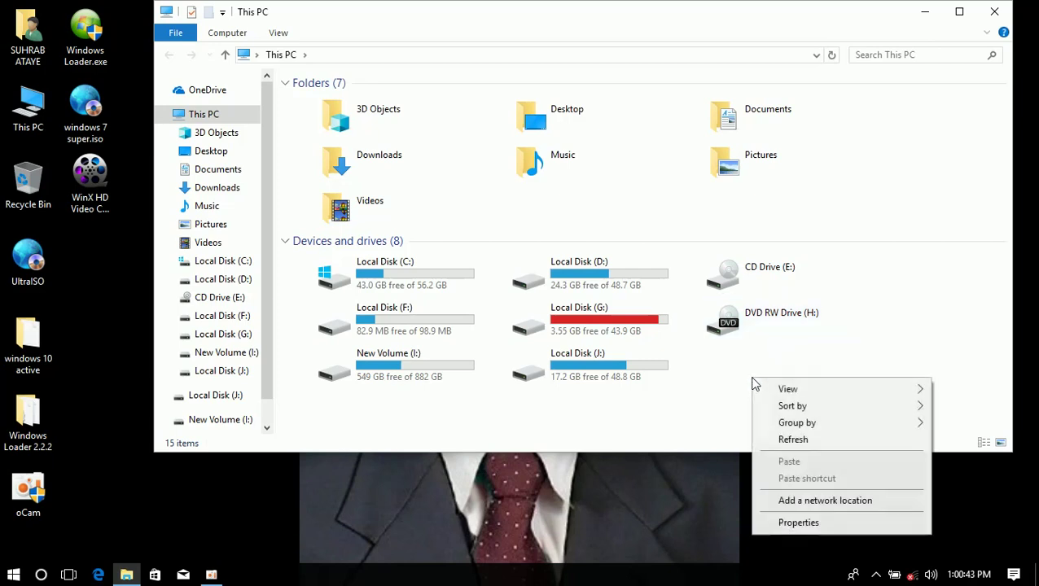
pyautogui.click(791, 440)
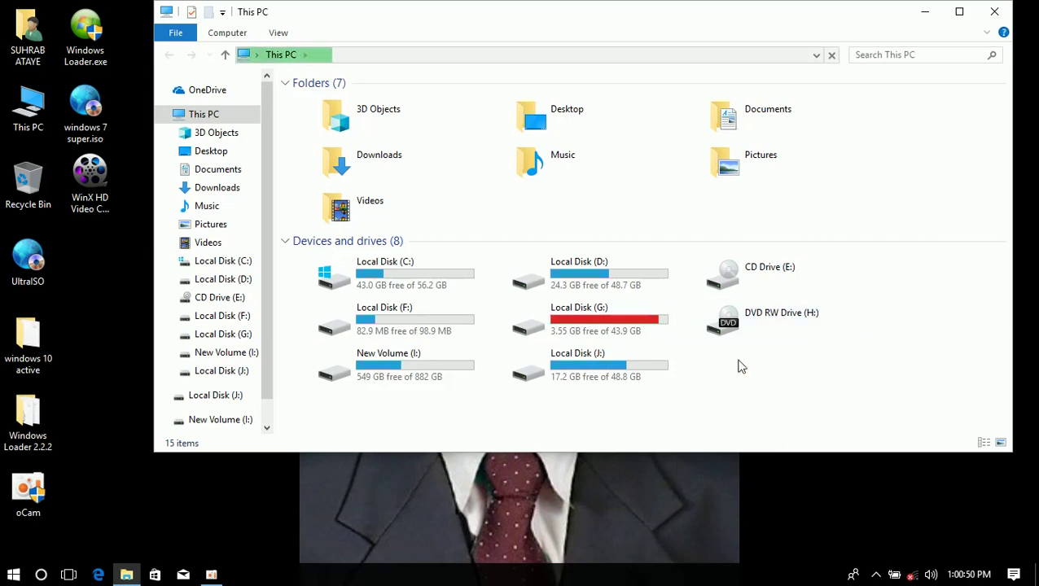
pyautogui.rightClick(738, 366)
pyautogui.click(775, 420)
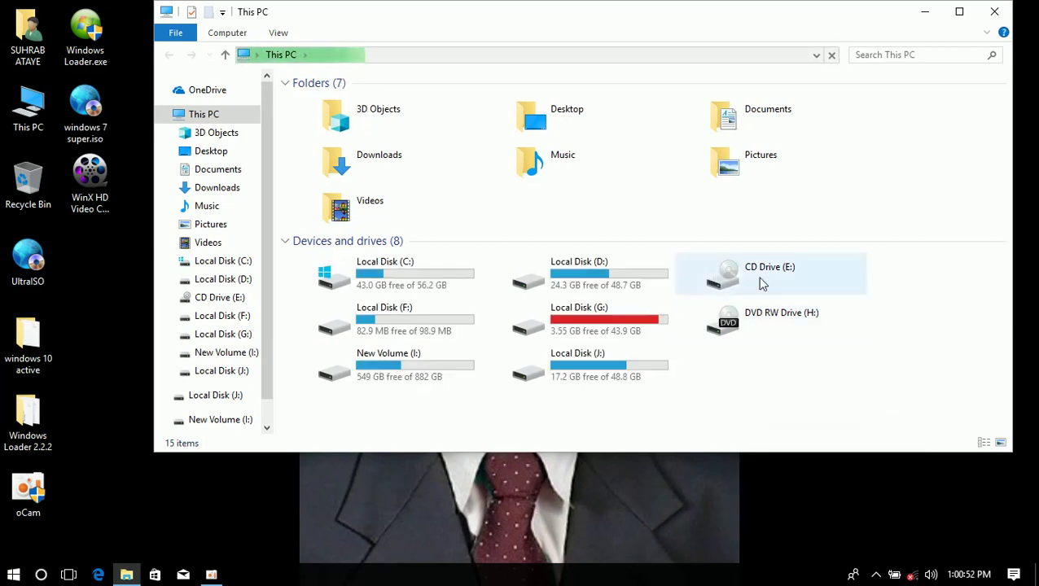
pyautogui.rightClick(727, 365)
pyautogui.click(762, 419)
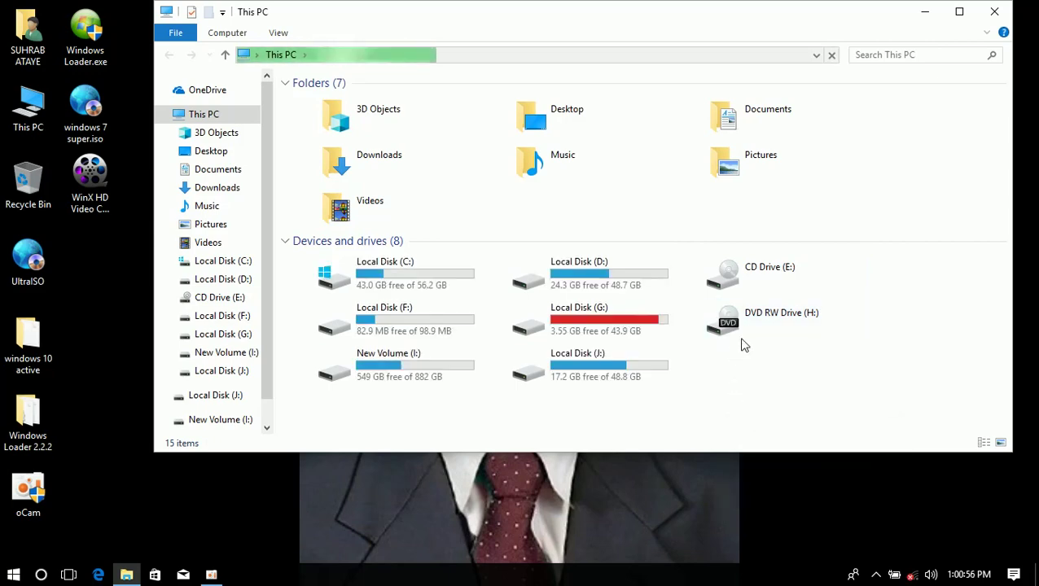
pyautogui.click(994, 11)
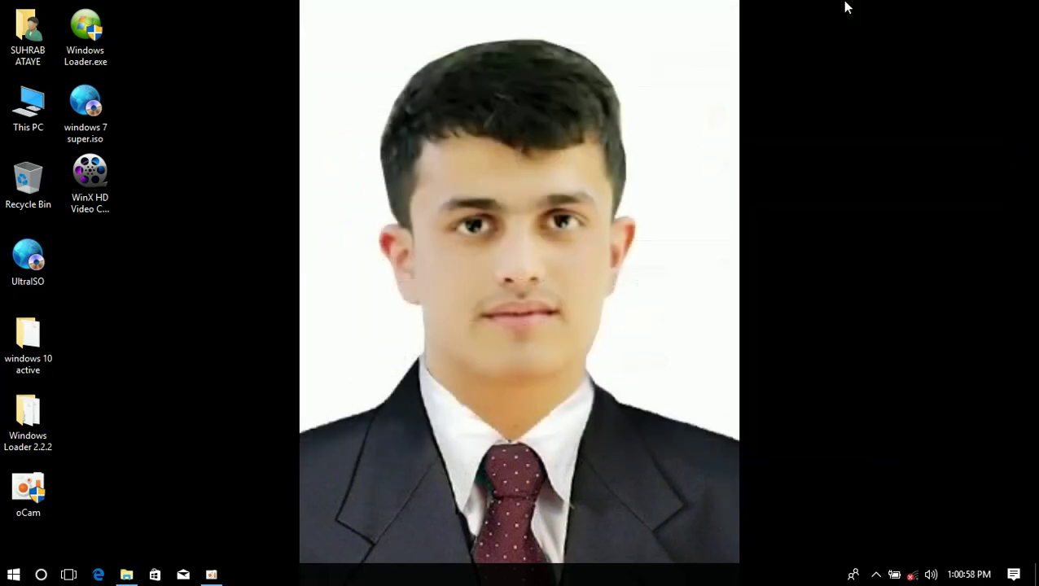
# Step: Reopen This PC in a maximized window and refresh the drive list to load the disc in DVD RW Drive (H:)
pyautogui.doubleClick(10, 97)
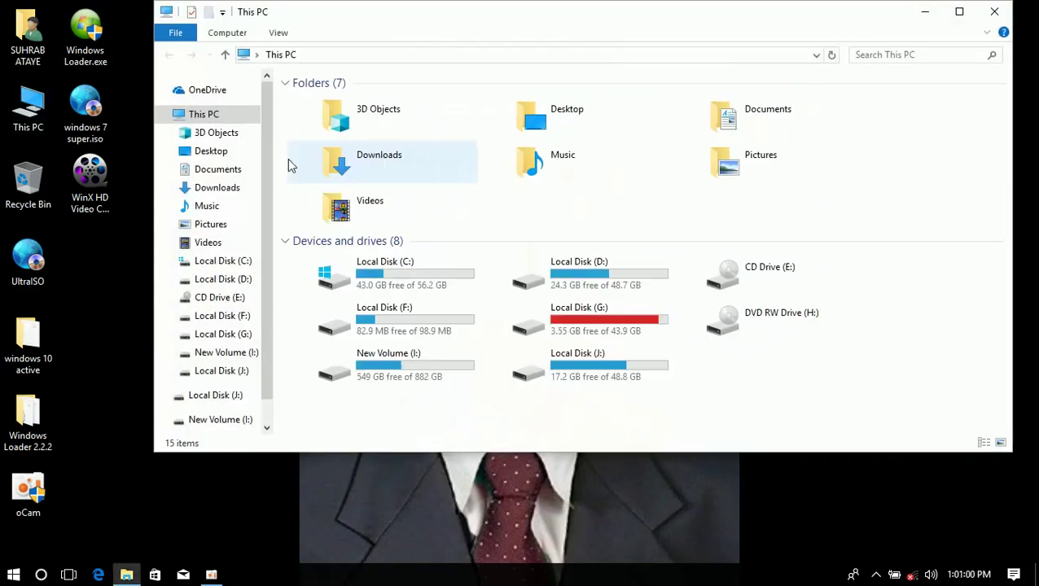
pyautogui.doubleClick(691, 18)
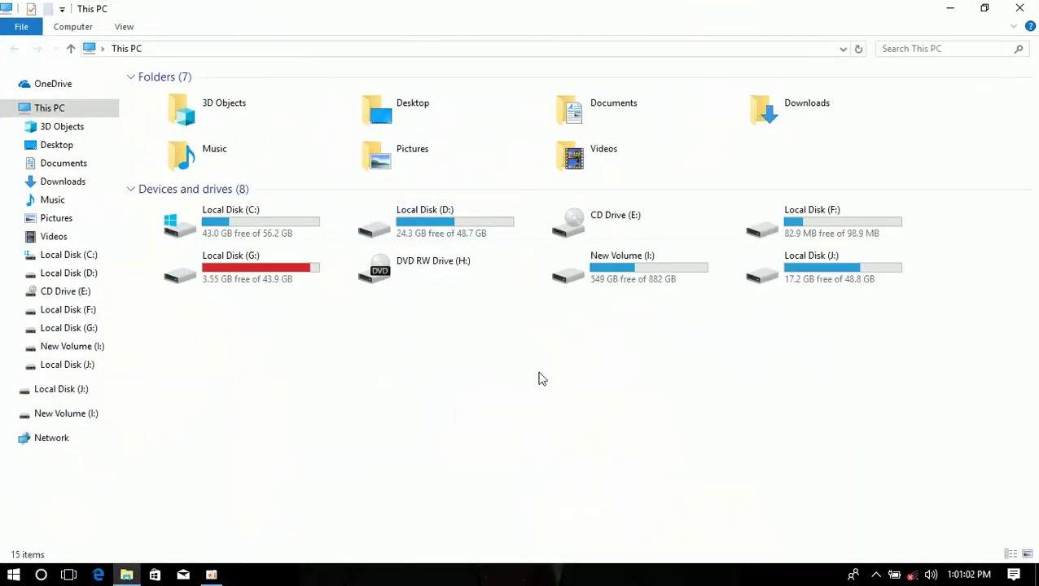
pyautogui.rightClick(388, 371)
pyautogui.click(427, 427)
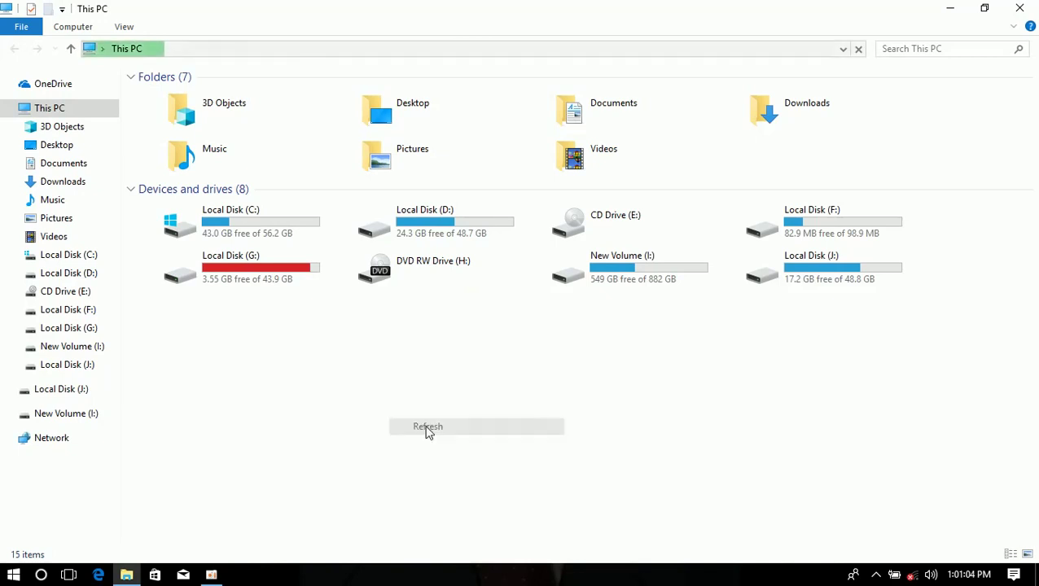
pyautogui.rightClick(419, 345)
pyautogui.click(470, 407)
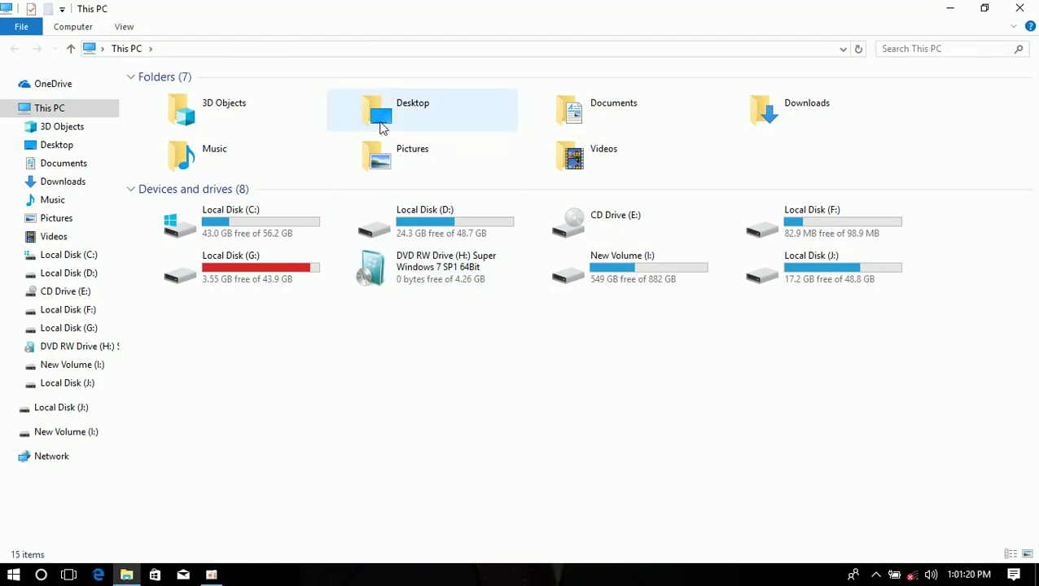
# Step: Start creating a CD/DVD image of the Windows 7 disc in DVD RW Drive (H:) with UltraISO
pyautogui.click(409, 269)
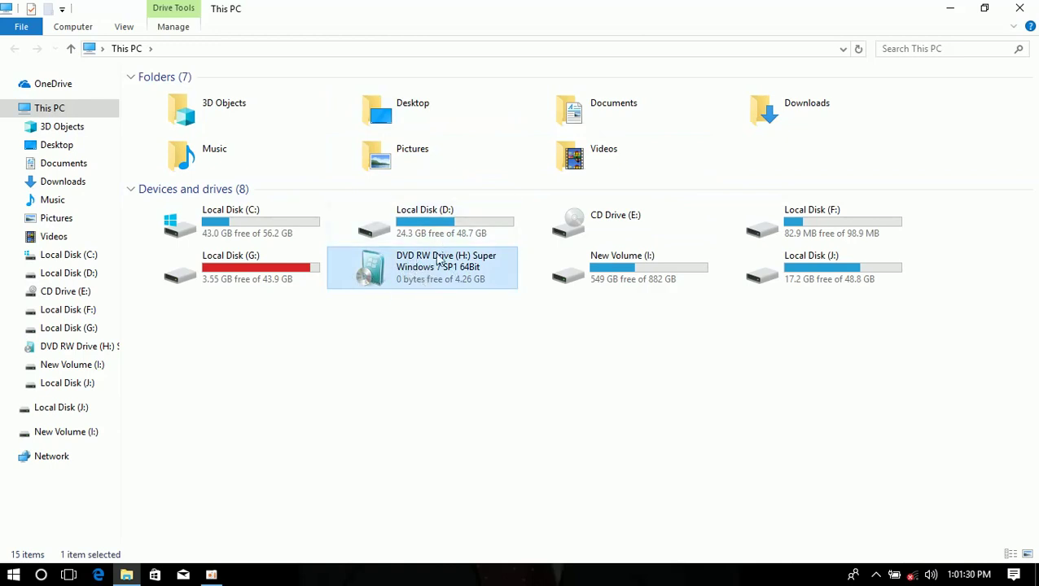
pyautogui.rightClick(384, 275)
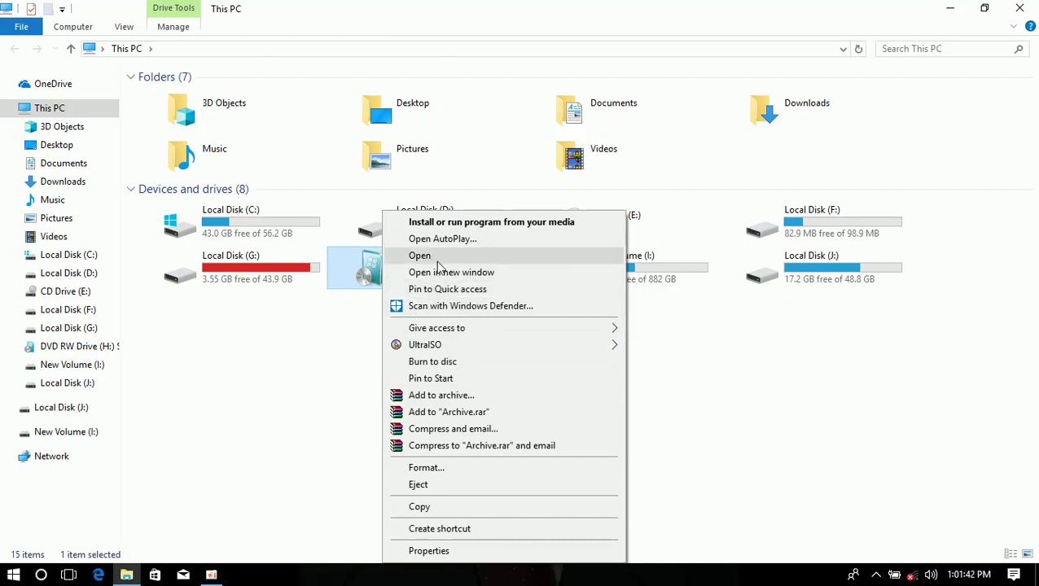
pyautogui.moveTo(480, 352)
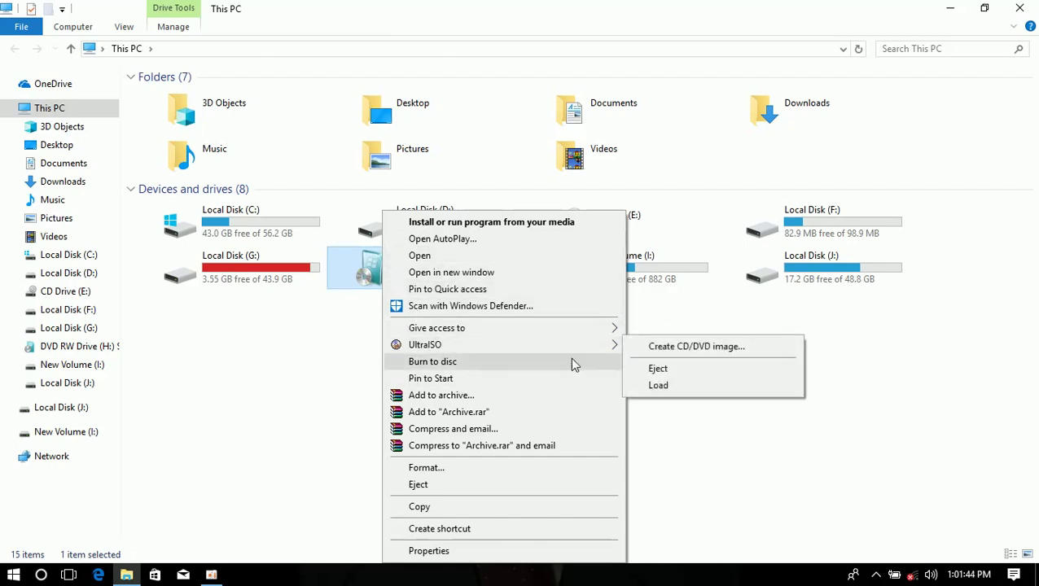
pyautogui.click(680, 348)
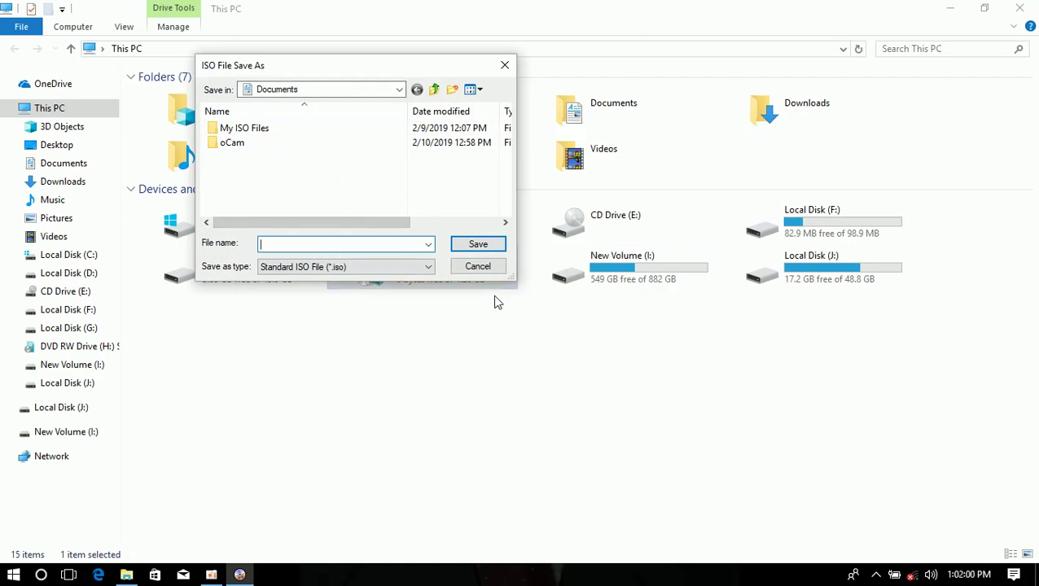
# Step: Save the disc image to the Desktop as a Standard ISO File named "windows 7"
pyautogui.click(394, 90)
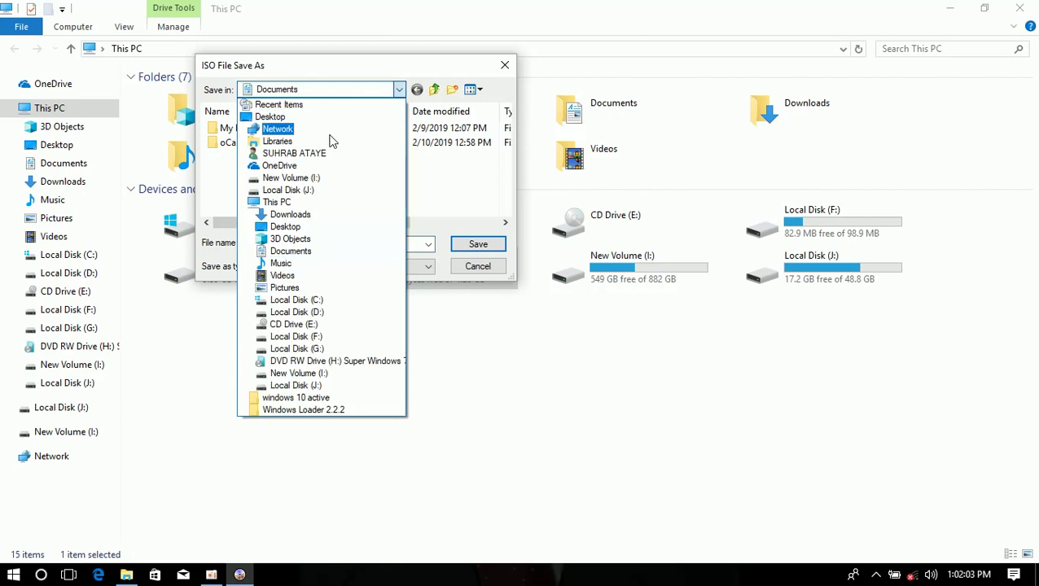
pyautogui.click(262, 116)
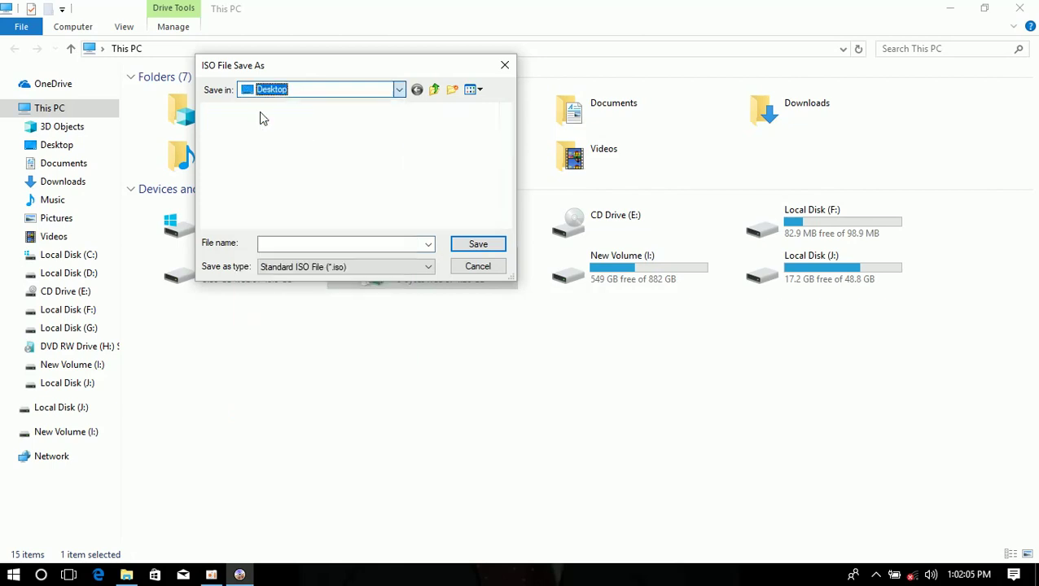
pyautogui.click(290, 245)
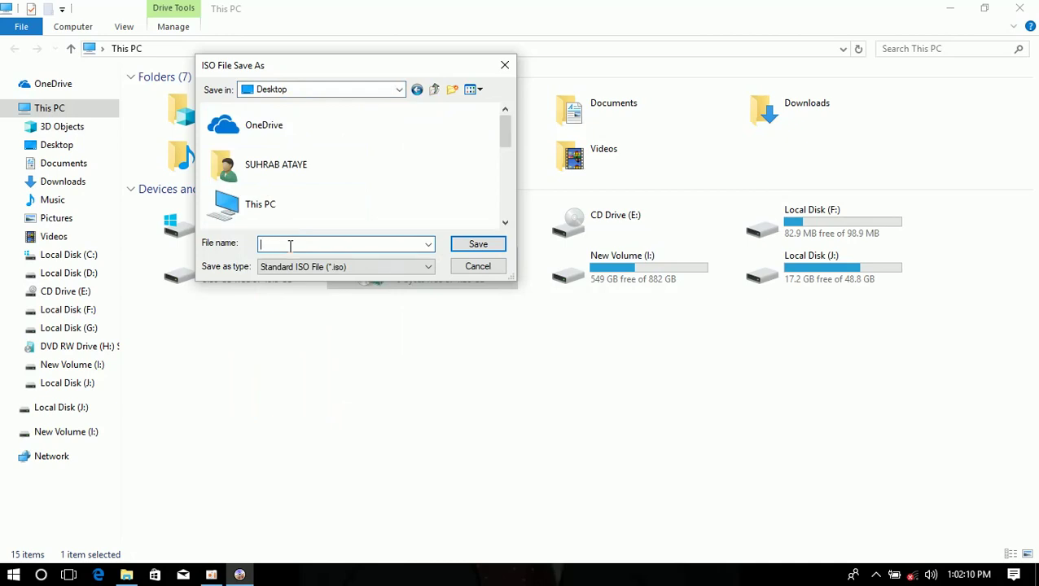
pyautogui.write('wind')
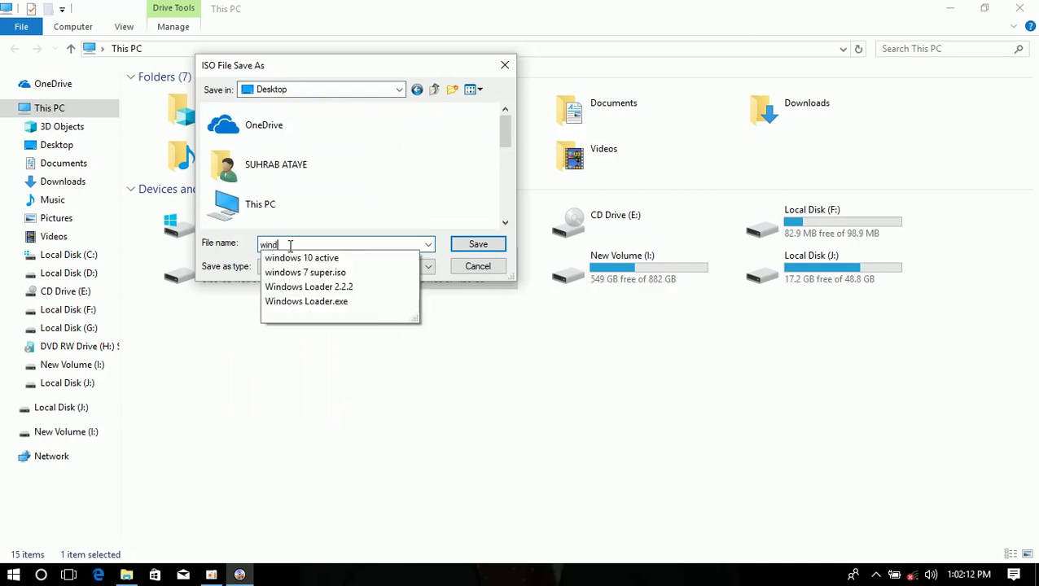
pyautogui.write('ows 9')
pyautogui.press('BackSpace')
pyautogui.write('7')
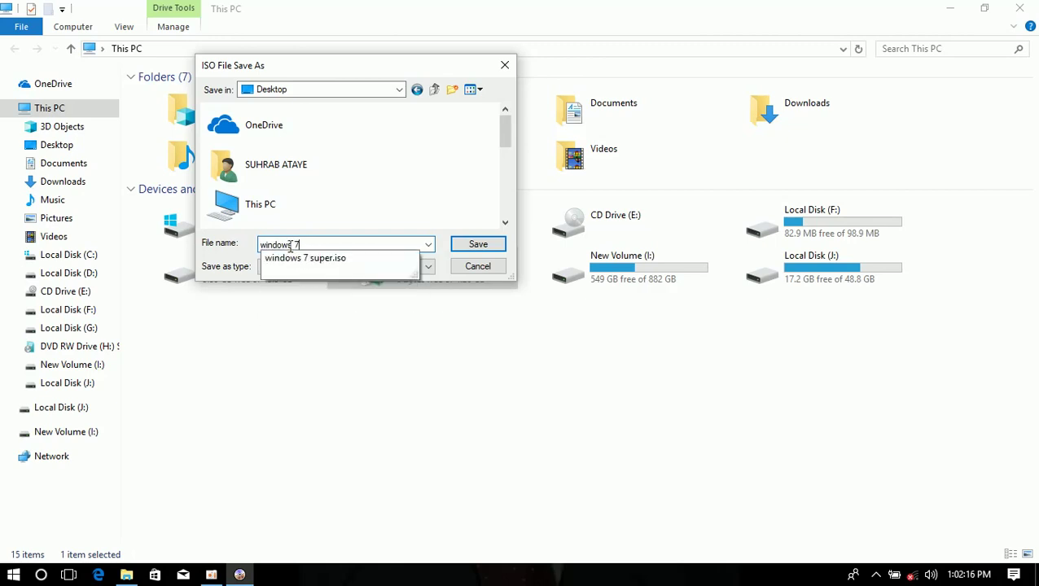
pyautogui.click(476, 245)
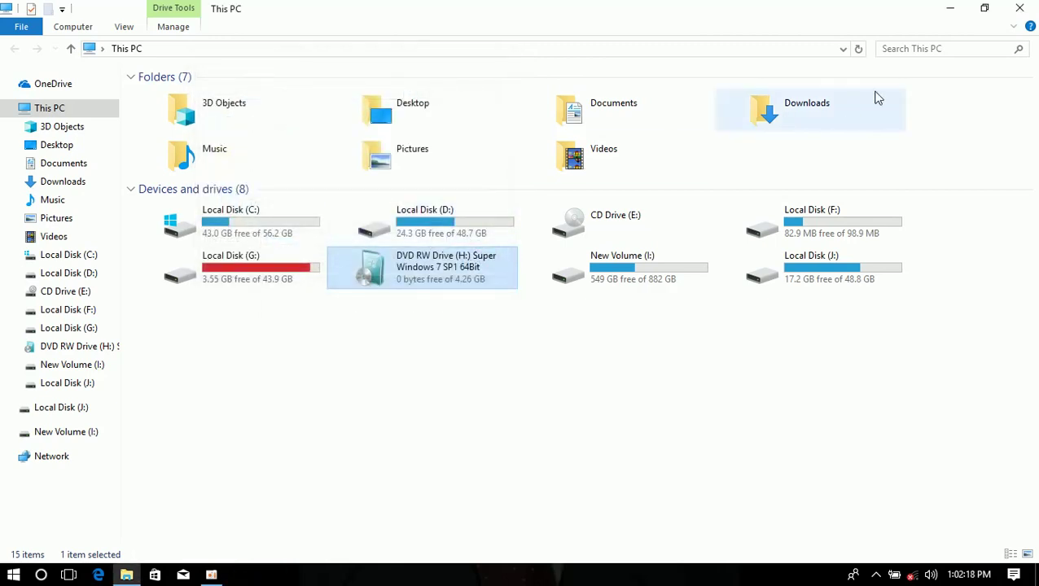
# Step: Close This PC and check the size of windows 7.iso on the desktop in its properties
pyautogui.click(1020, 9)
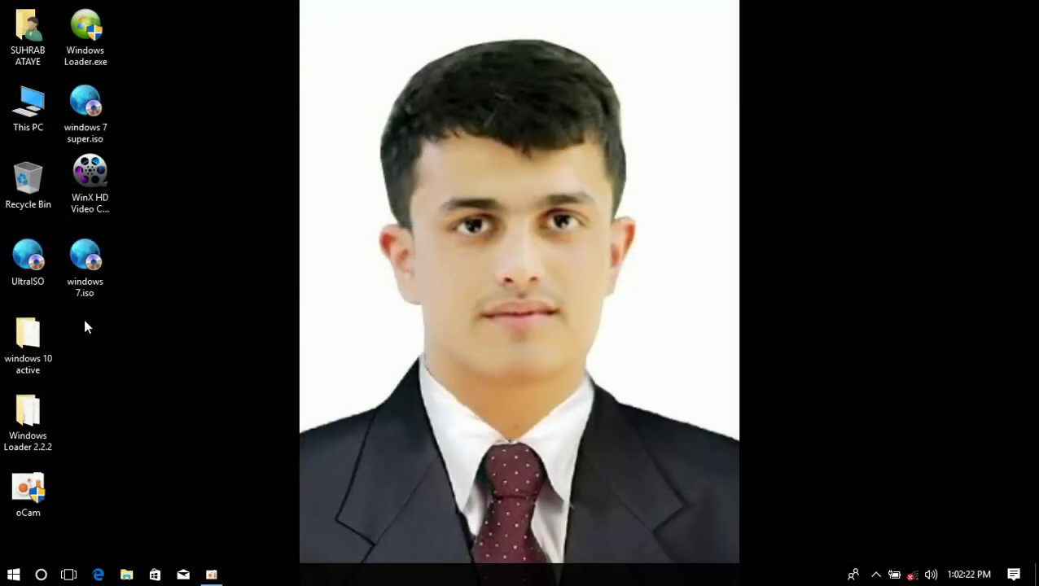
pyautogui.doubleClick(87, 283)
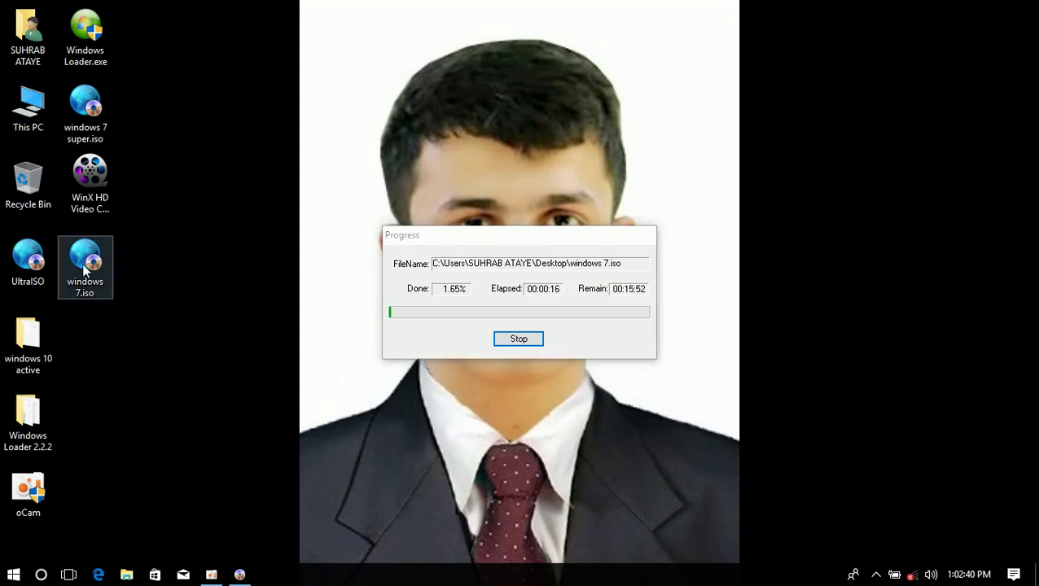
pyautogui.rightClick(91, 289)
pyautogui.click(140, 545)
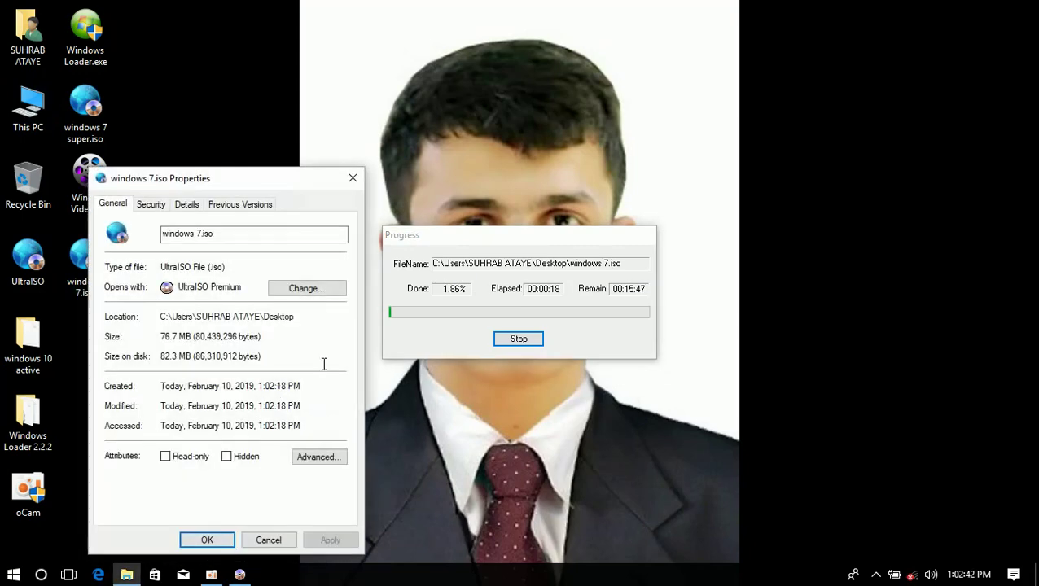
pyautogui.click(353, 176)
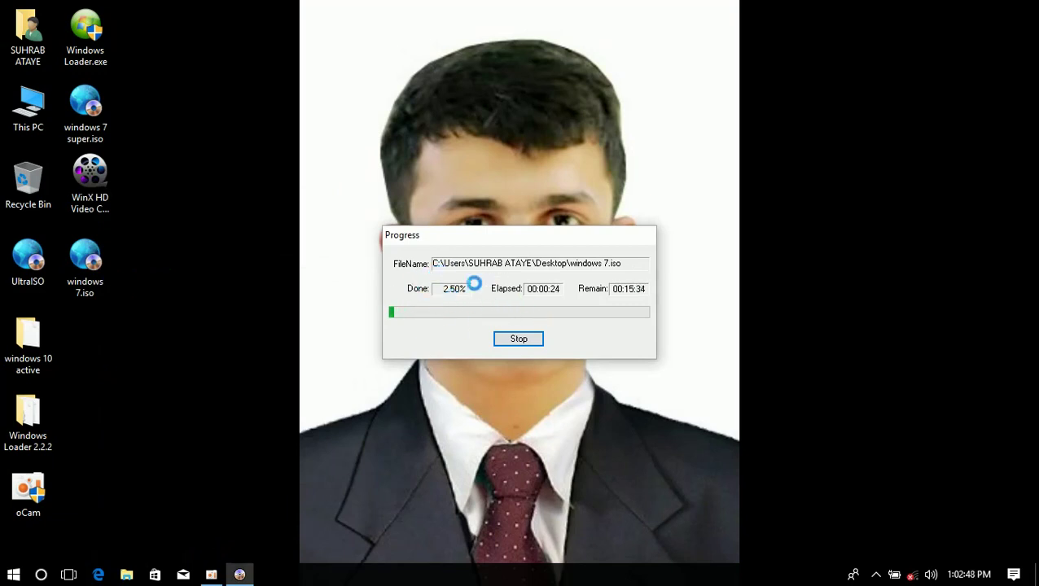
# Step: Recheck the file size of windows 7.iso and compare it with the disc size shown for DVD RW Drive (H:) in This PC
pyautogui.rightClick(82, 281)
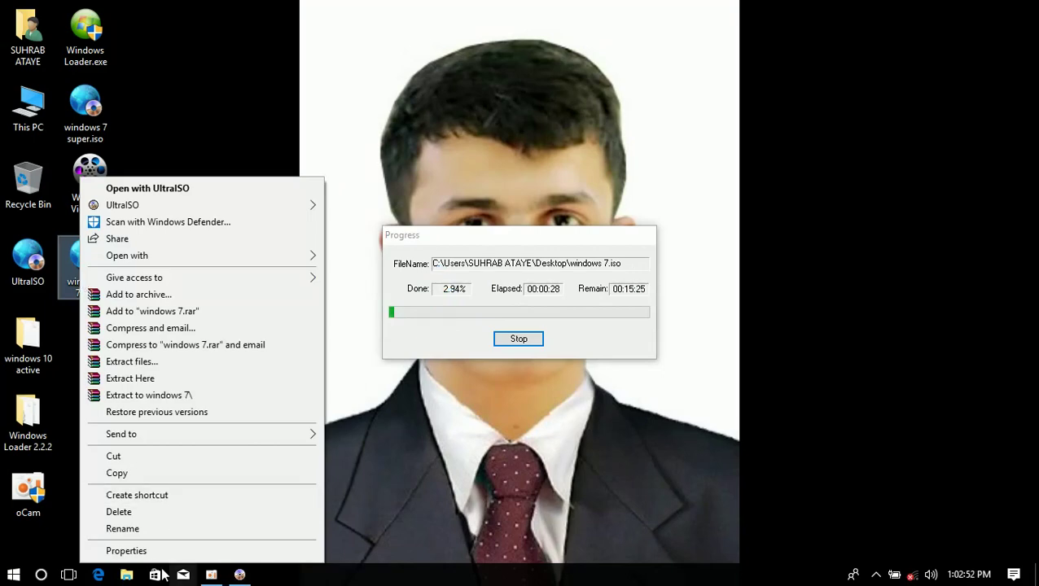
pyautogui.click(134, 552)
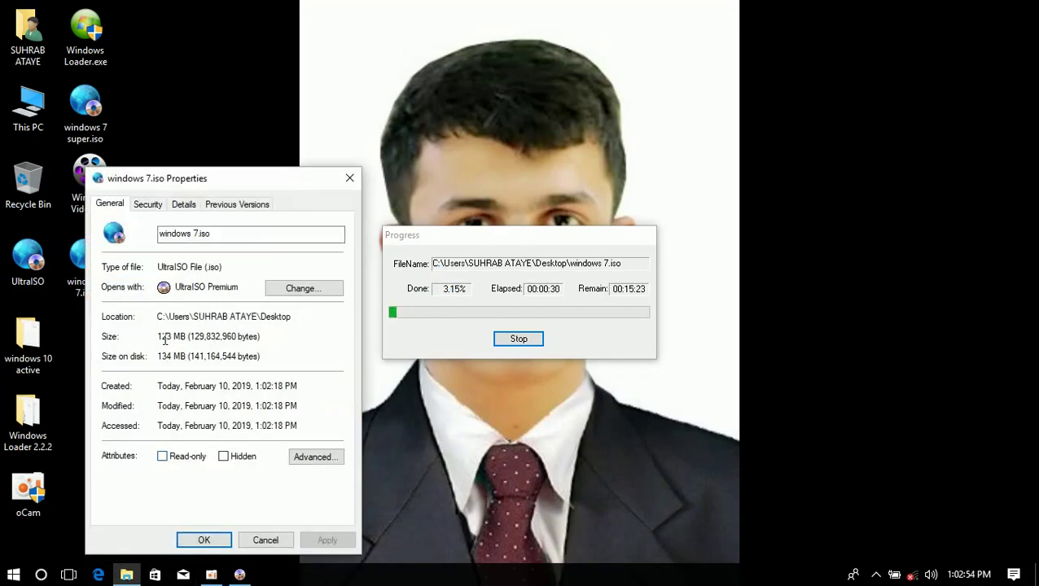
pyautogui.click(348, 177)
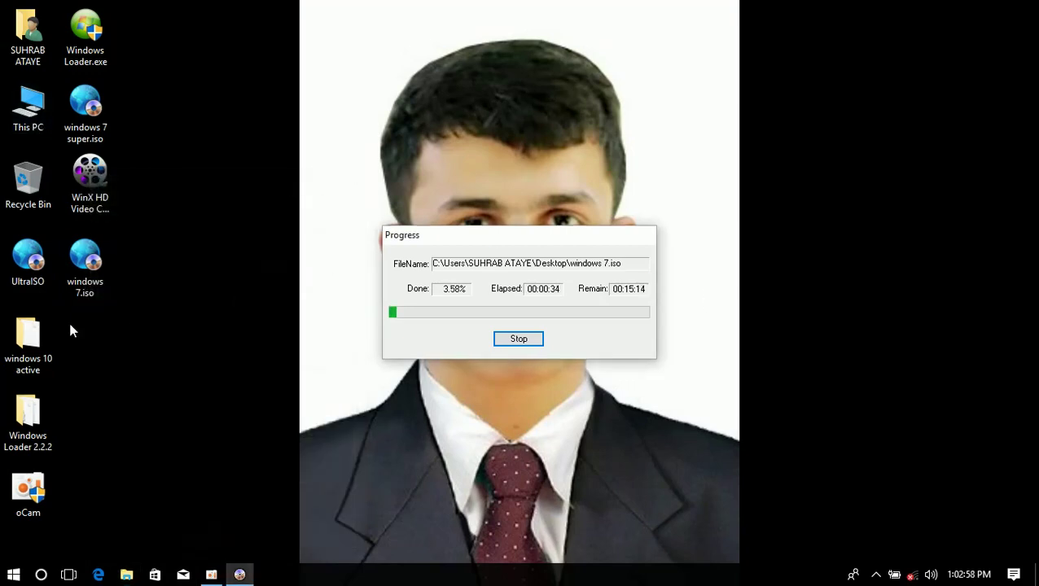
pyautogui.doubleClick(30, 93)
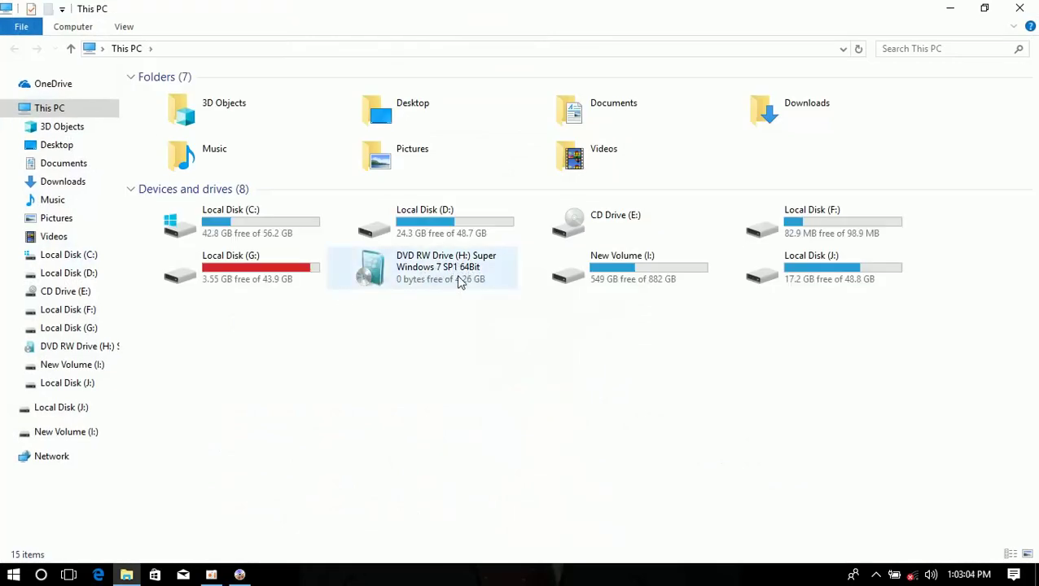
pyautogui.click(1020, 8)
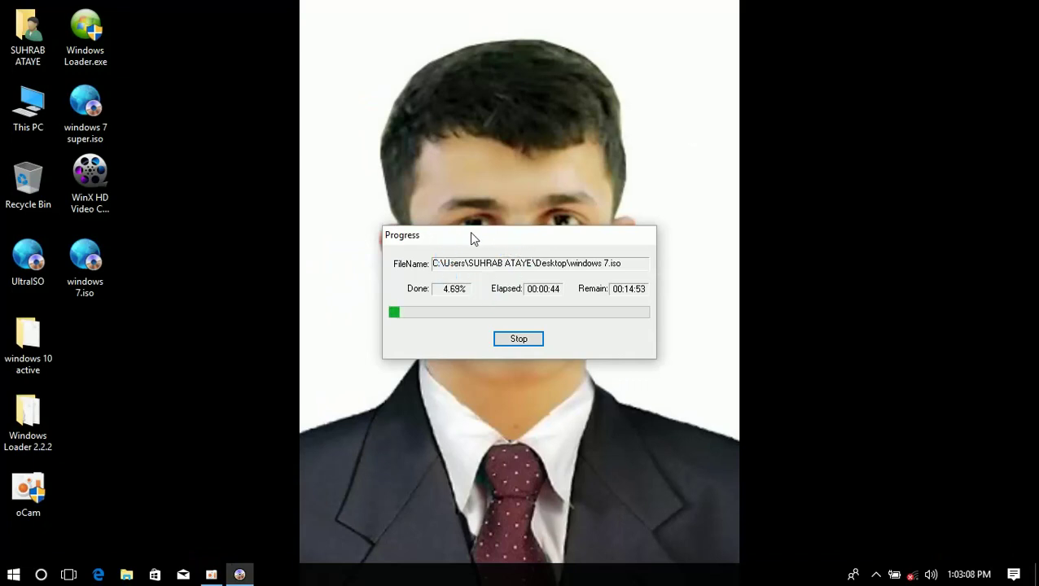
pyautogui.click(211, 575)
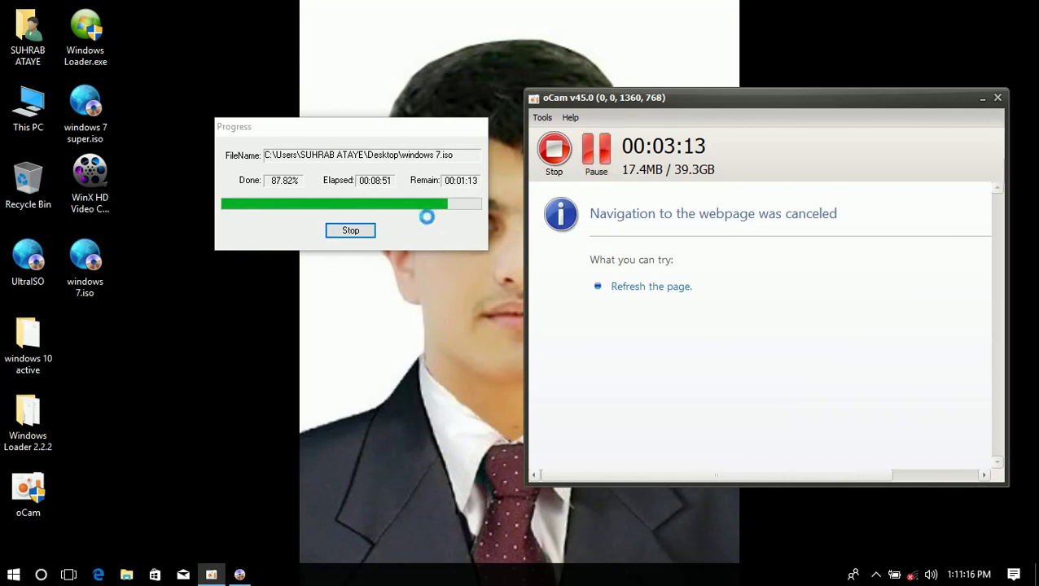
pyautogui.click(601, 153)
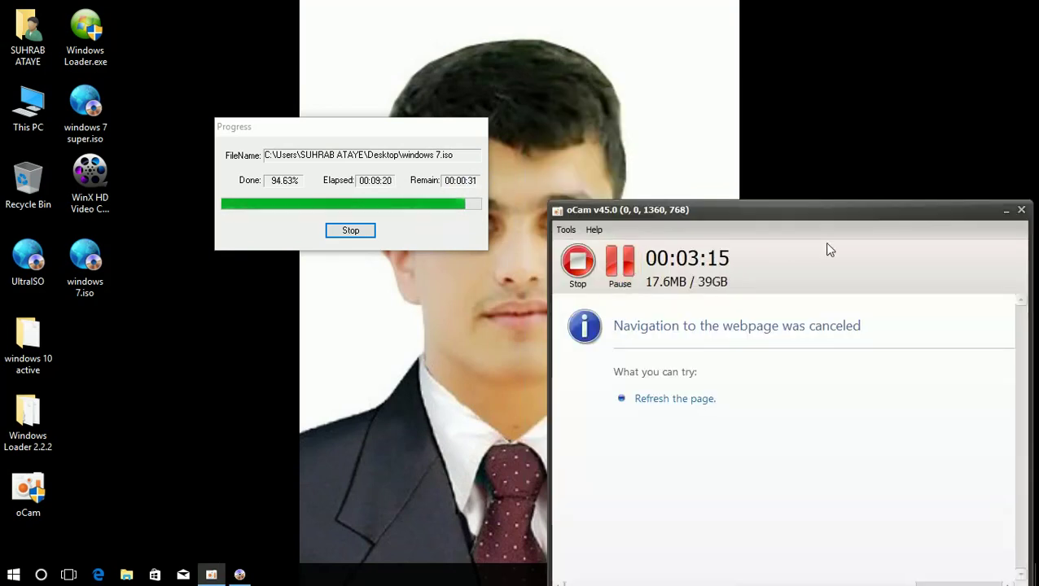
pyautogui.click(1006, 210)
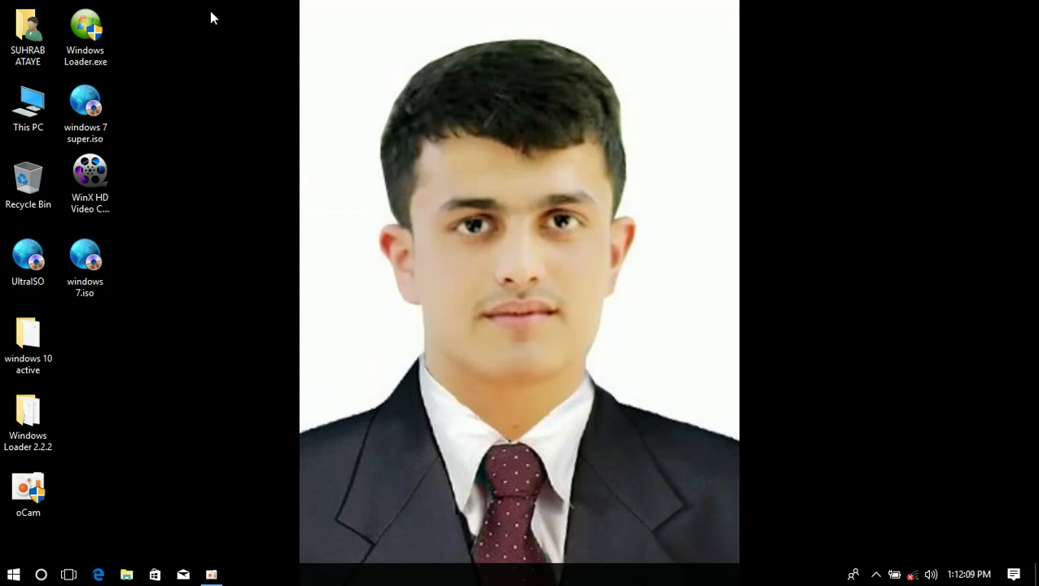
# Step: Open the properties of the completed windows 7.iso on the desktop to verify its final size
pyautogui.rightClick(88, 289)
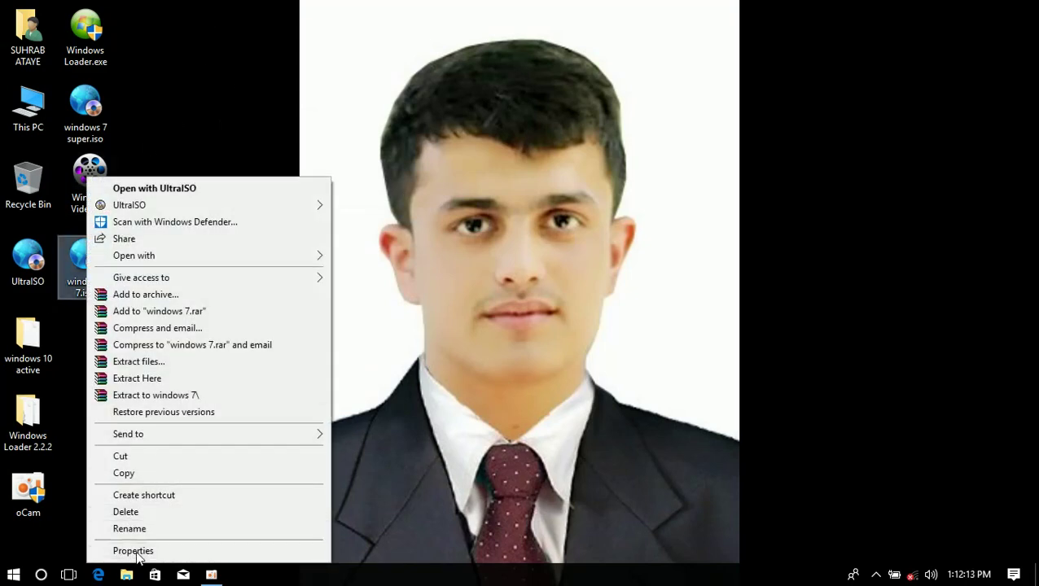
pyautogui.click(196, 550)
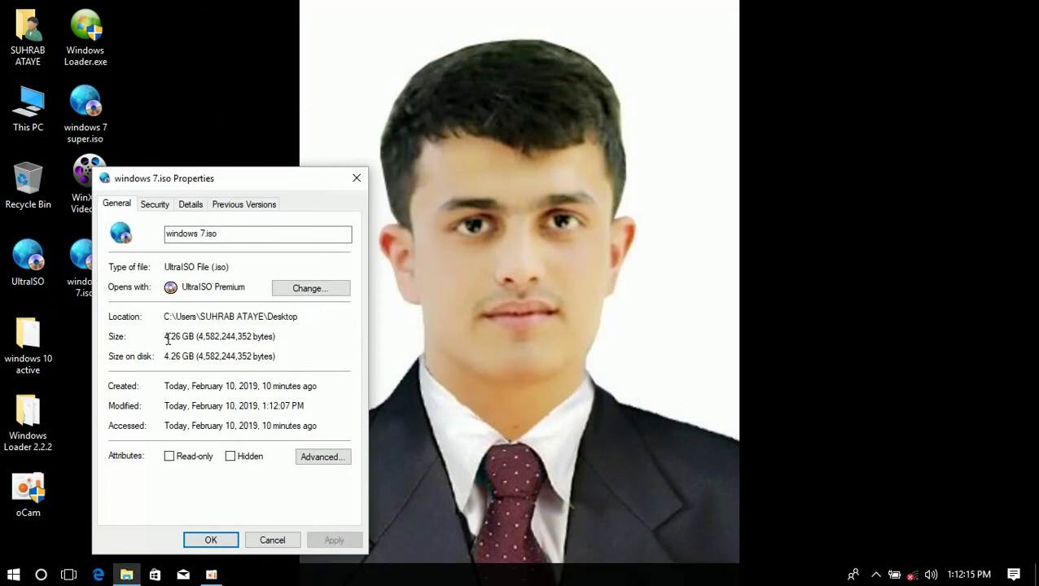
# Step: Close the file properties, open DVD RW Drive (H:) from This PC and select all its files and folders to review the disc contents
pyautogui.click(355, 178)
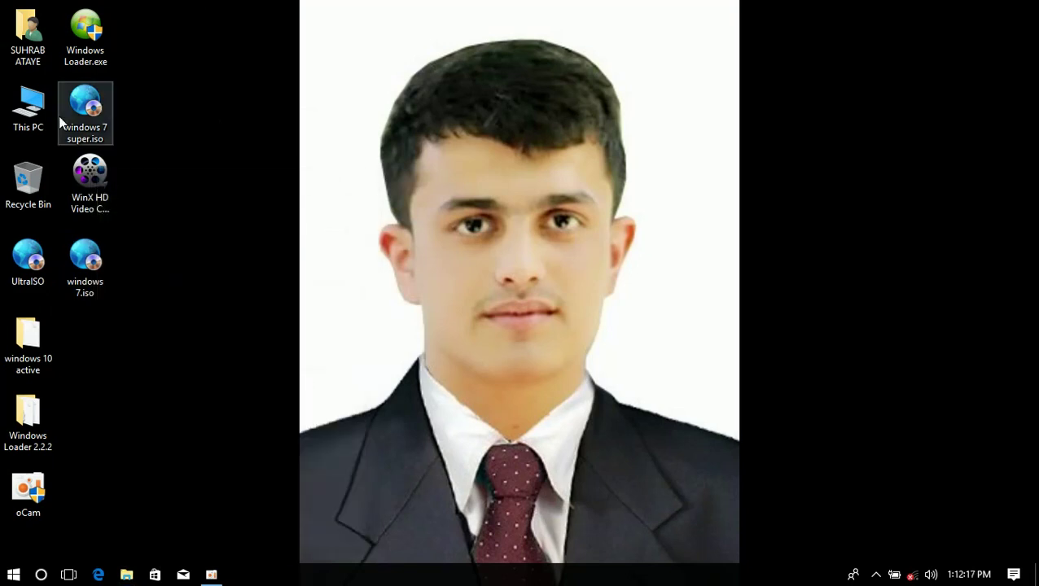
pyautogui.click(28, 105)
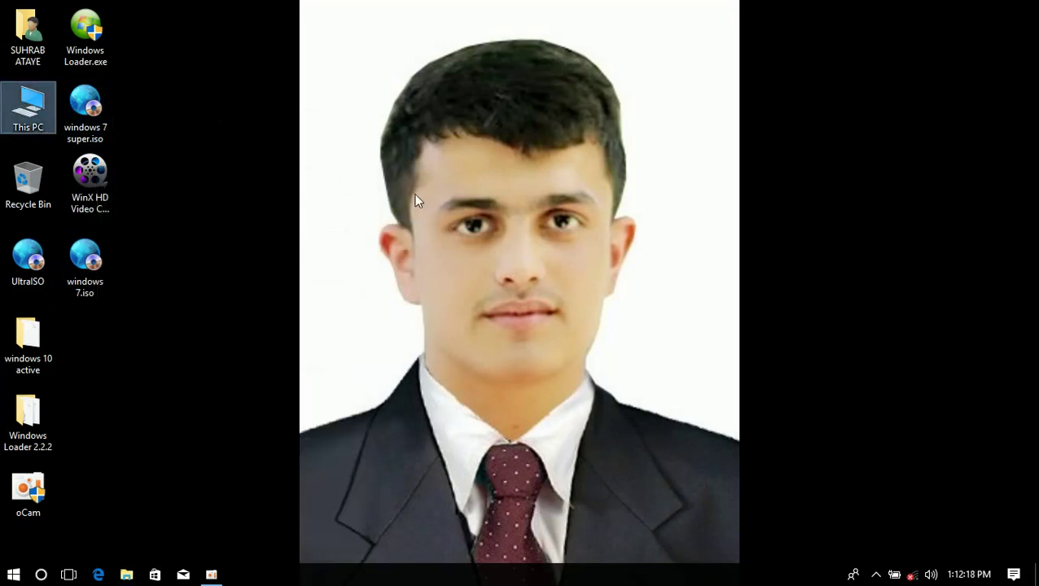
pyautogui.doubleClick(47, 124)
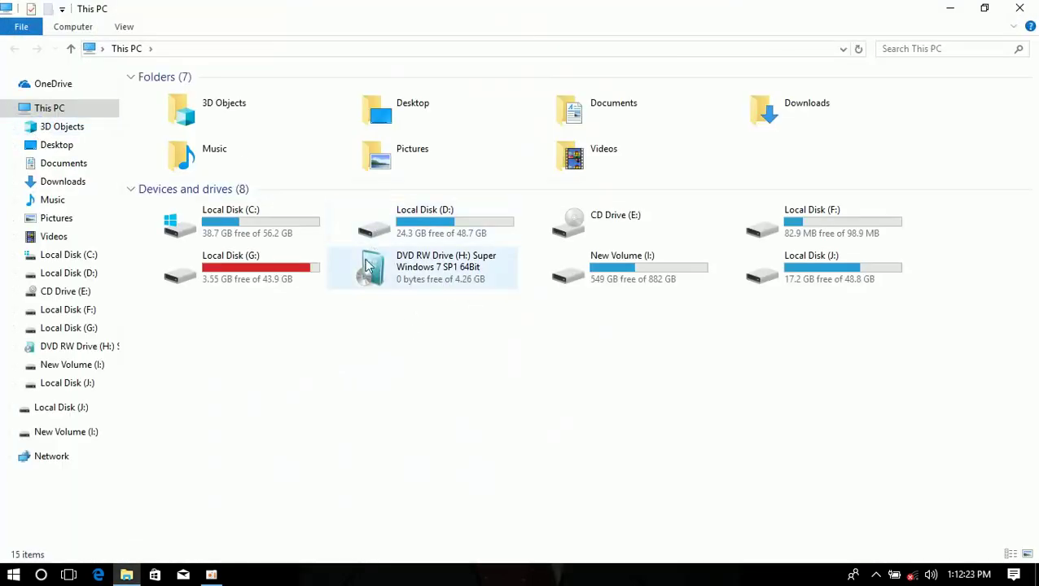
pyautogui.click(395, 266)
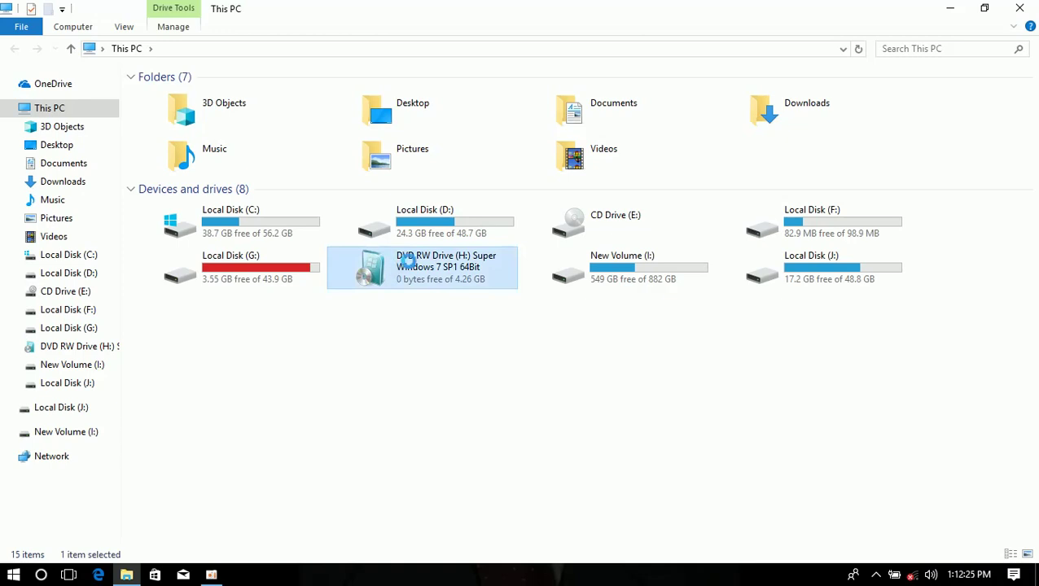
pyautogui.rightClick(399, 259)
pyautogui.click(456, 255)
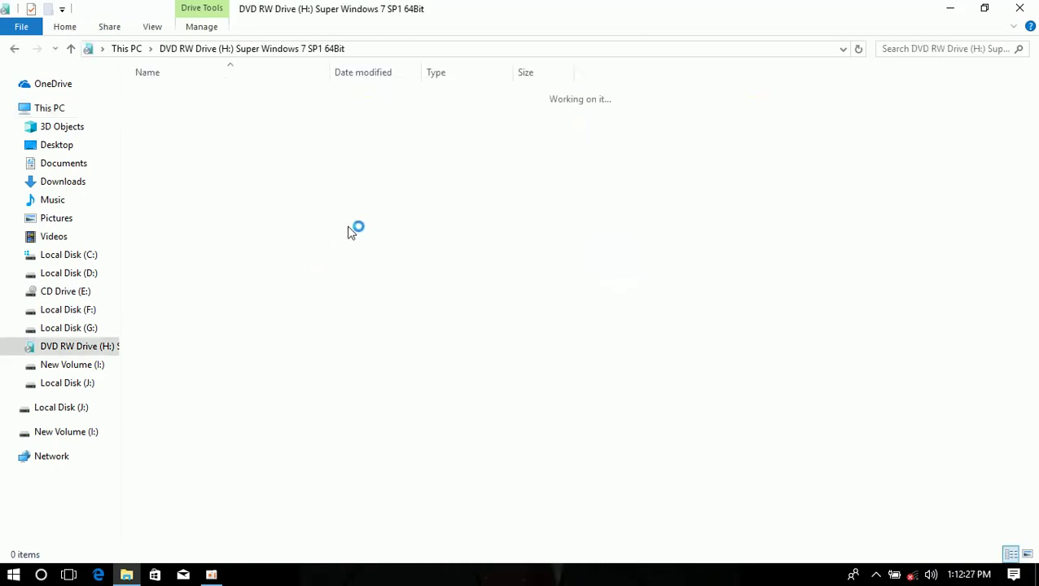
pyautogui.moveTo(277, 352); pyautogui.dragTo(256, 85)
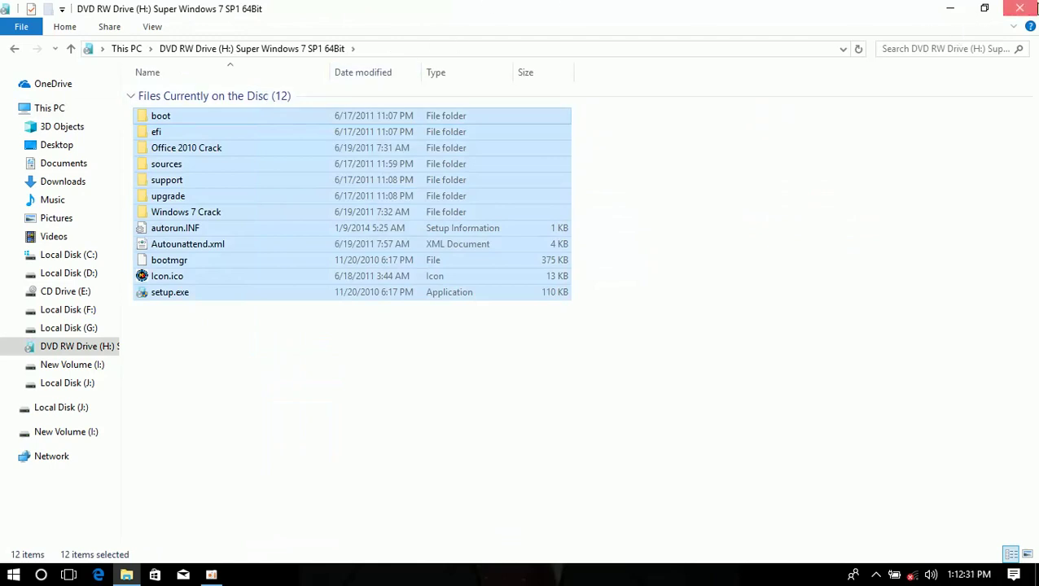
pyautogui.click(950, 8)
# Step: Open windows 7.iso from the desktop in UltraISO, review its file list against the disc contents, and close it
pyautogui.click(86, 266)
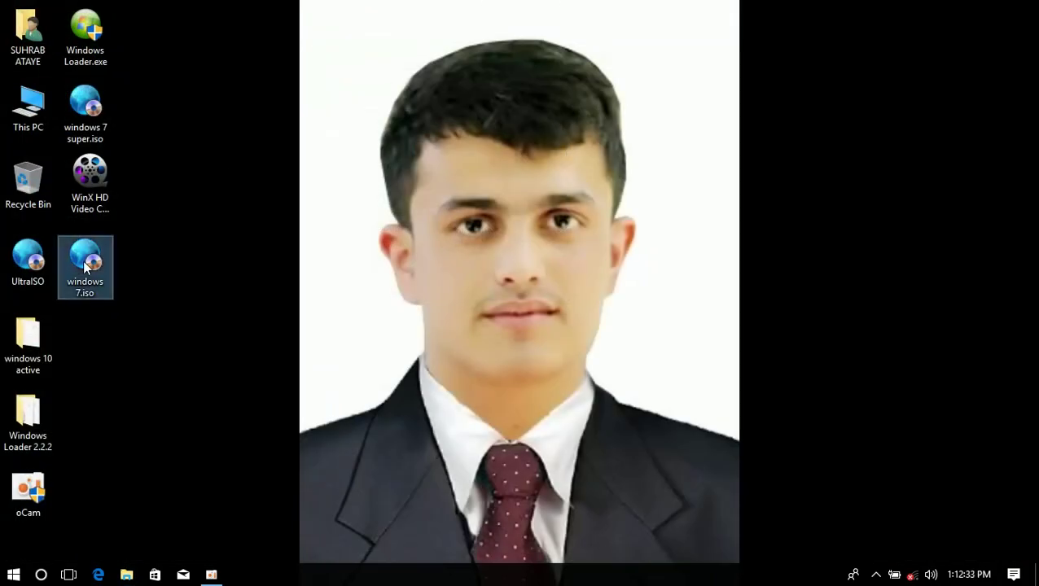
pyautogui.doubleClick(86, 266)
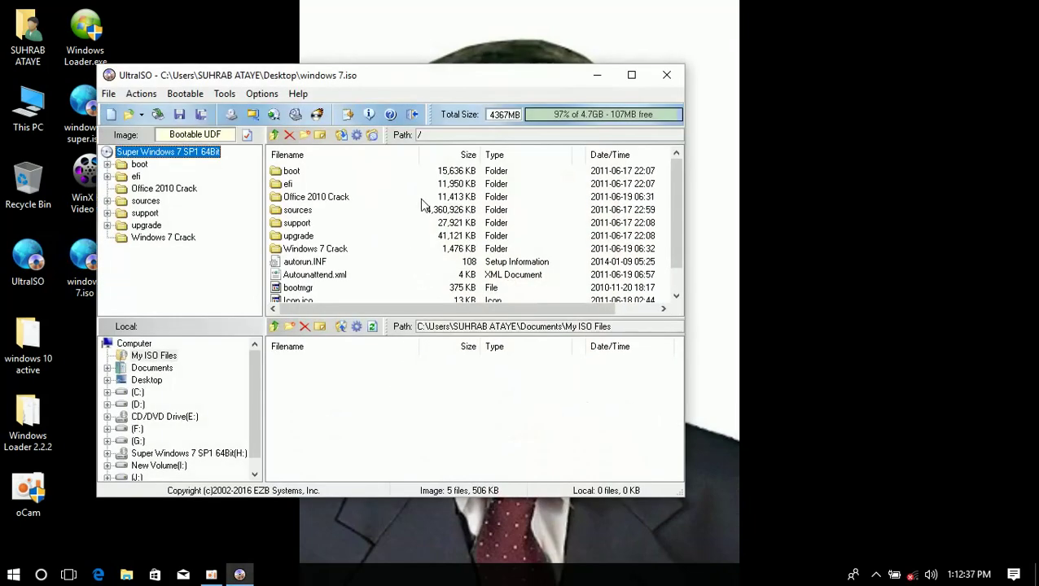
pyautogui.moveTo(674, 212); pyautogui.dragTo(675, 271)
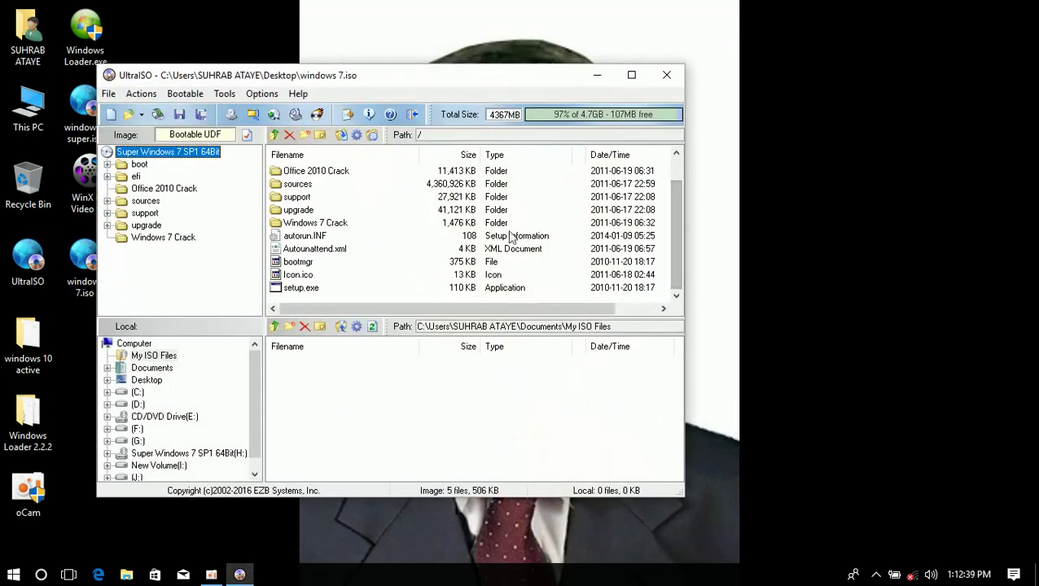
pyautogui.click(665, 75)
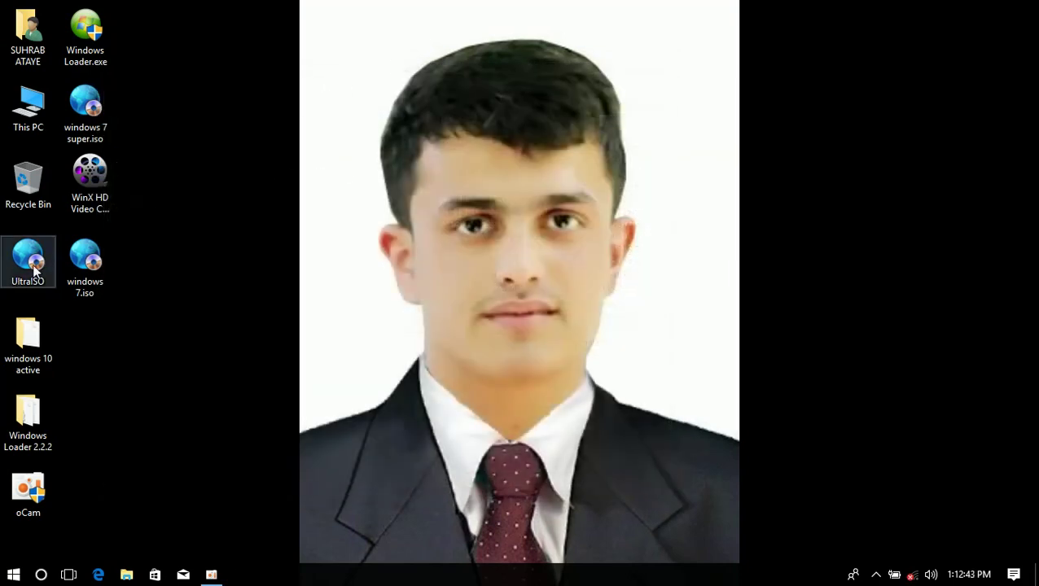